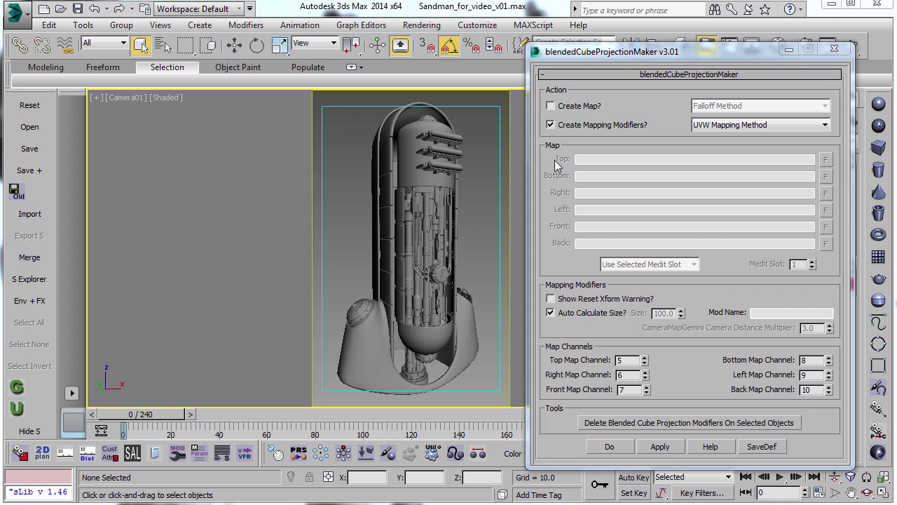
- Enable Create Map? with Falloff Method, briefly try CameraMapGemini, then keep UVW Mapping Method for modifiers
drag(662, 56, 589, 52)
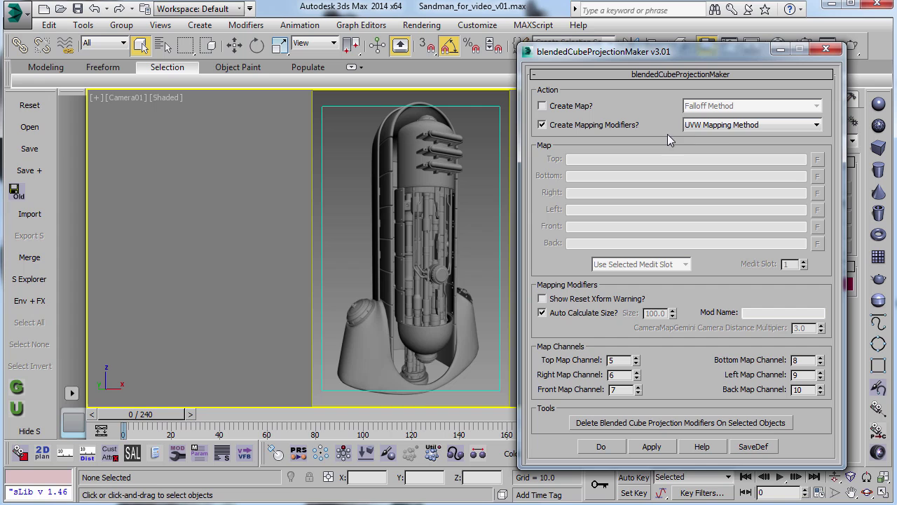
click(542, 107)
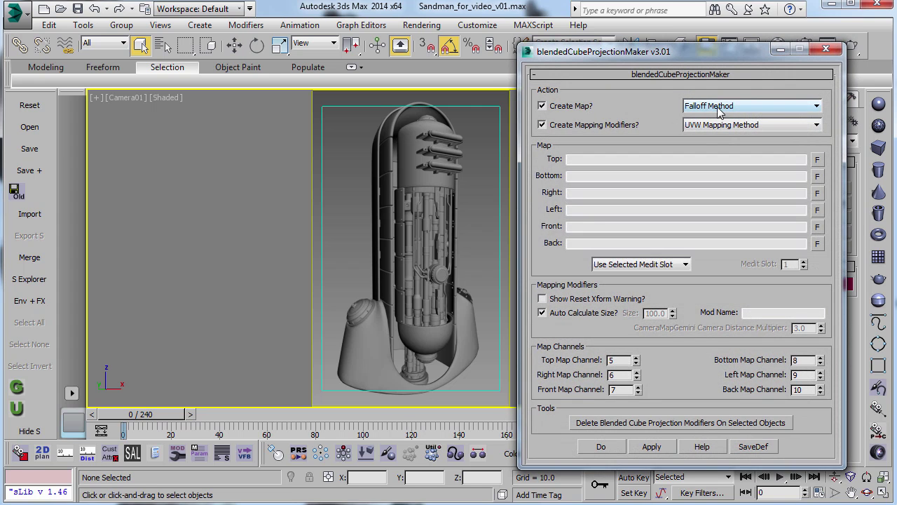
click(719, 111)
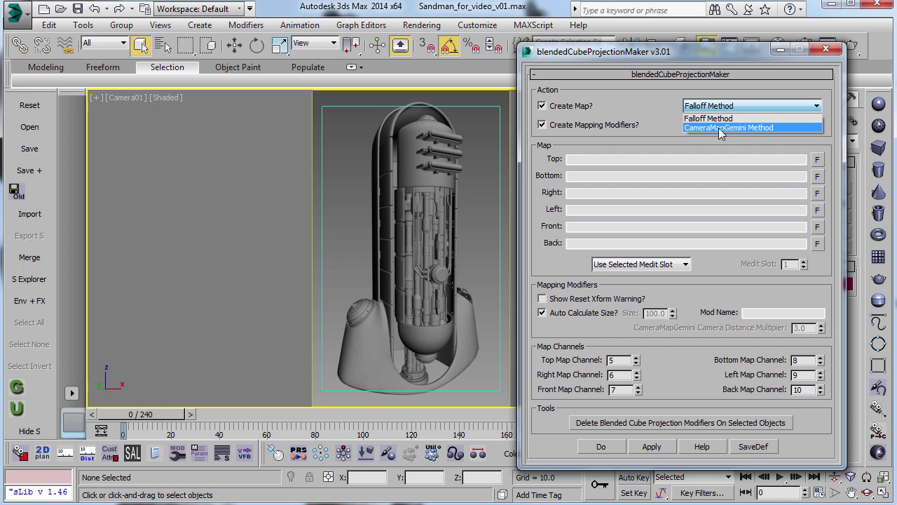
click(723, 106)
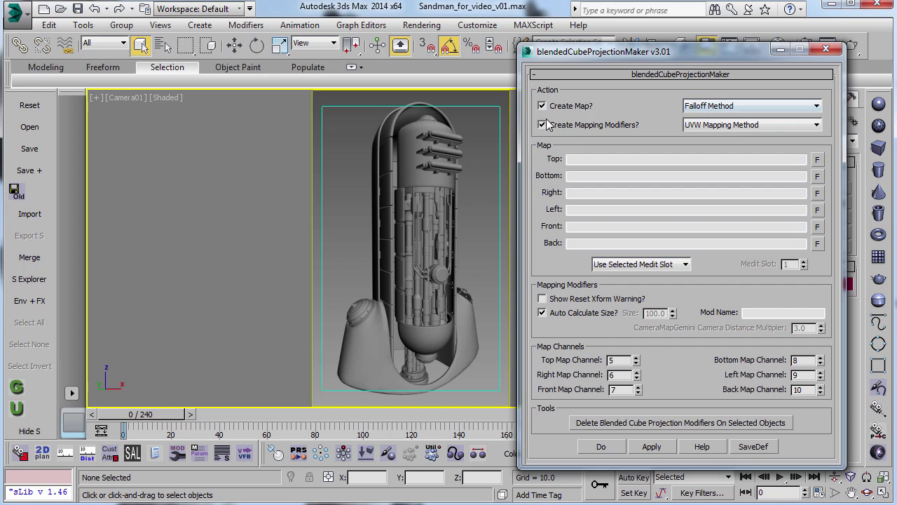
click(712, 128)
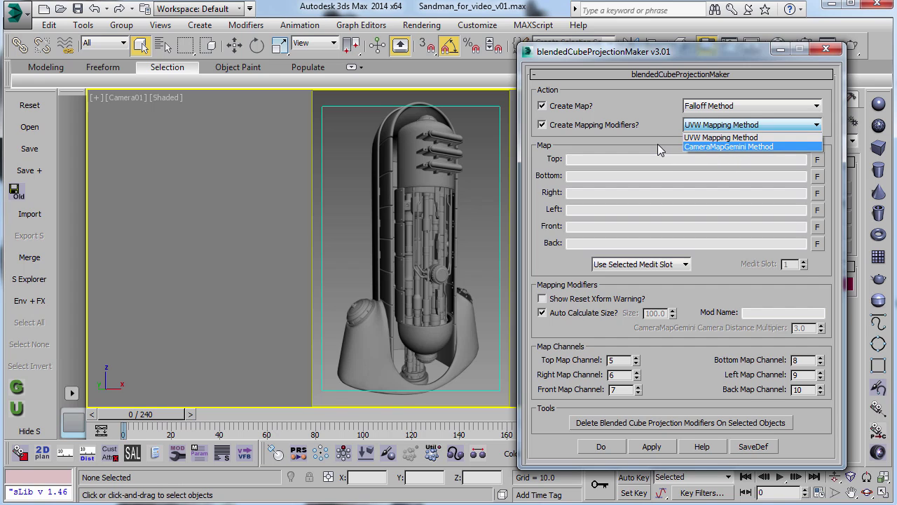
click(720, 146)
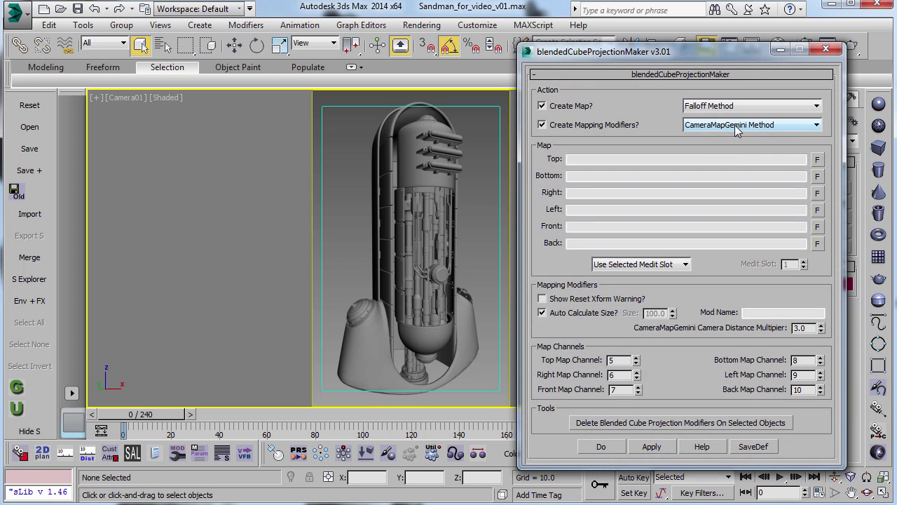
click(737, 127)
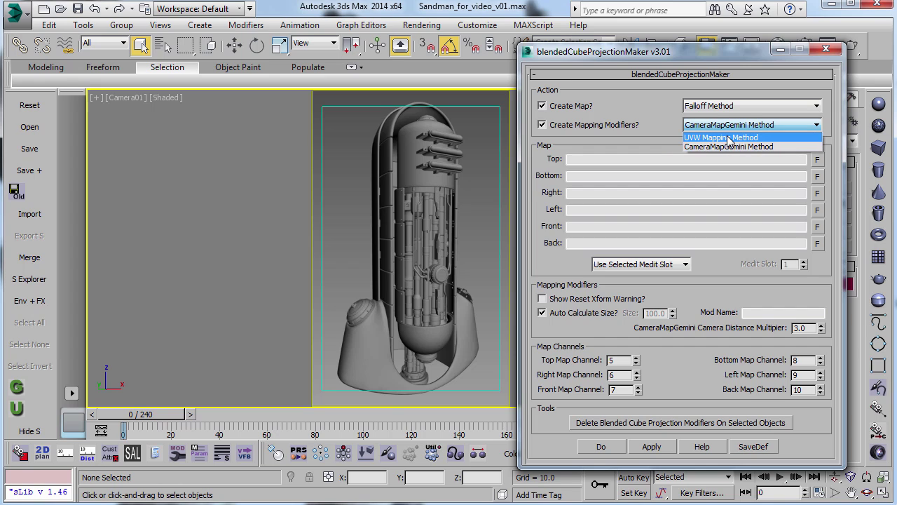
click(729, 138)
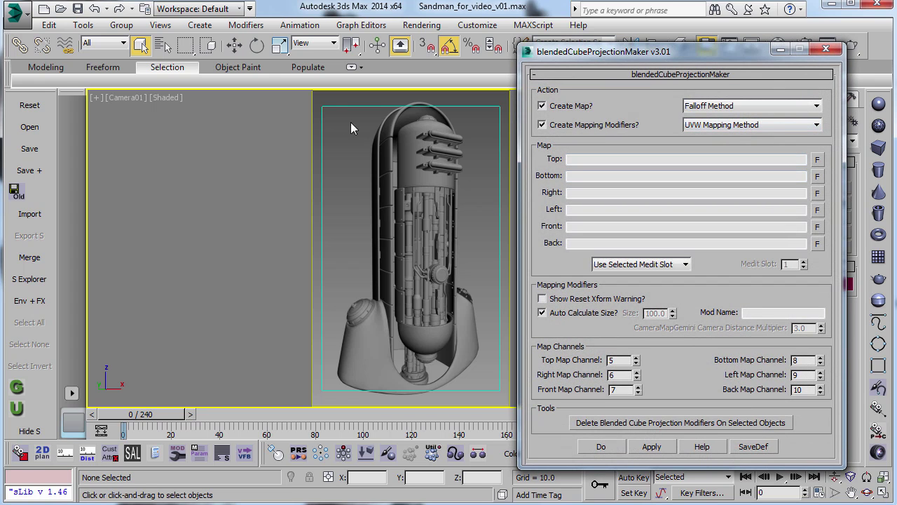
- Marquee-select the whole capsule and apply blendedCubeProjectionMaker to generate modifiers and cameras
drag(317, 98, 506, 404)
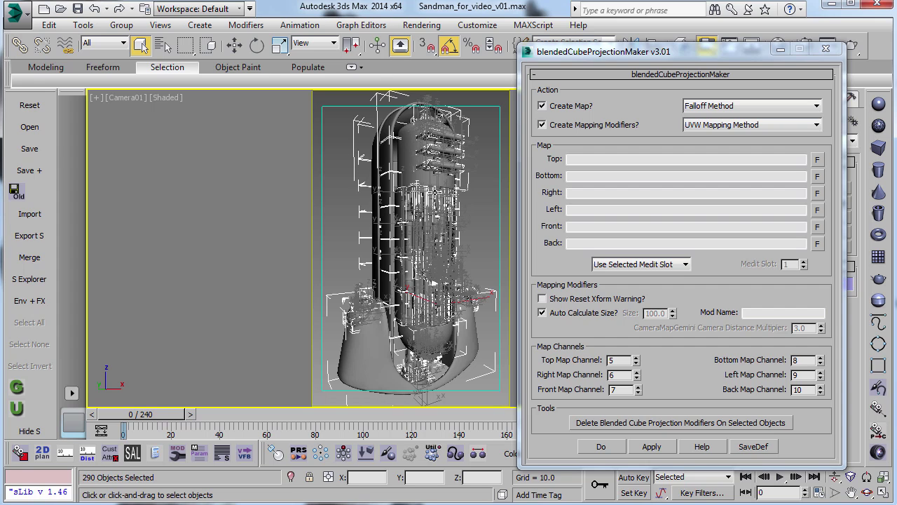
click(661, 446)
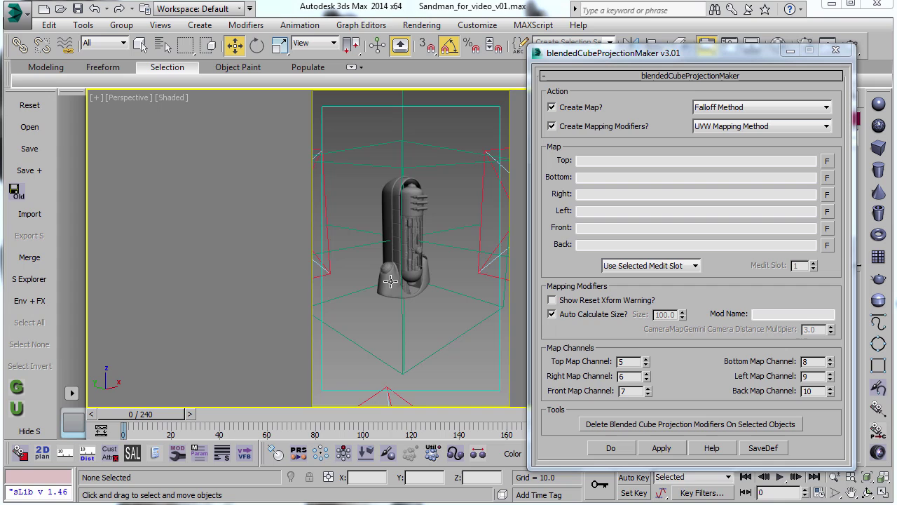
scroll(404, 254, down, 5)
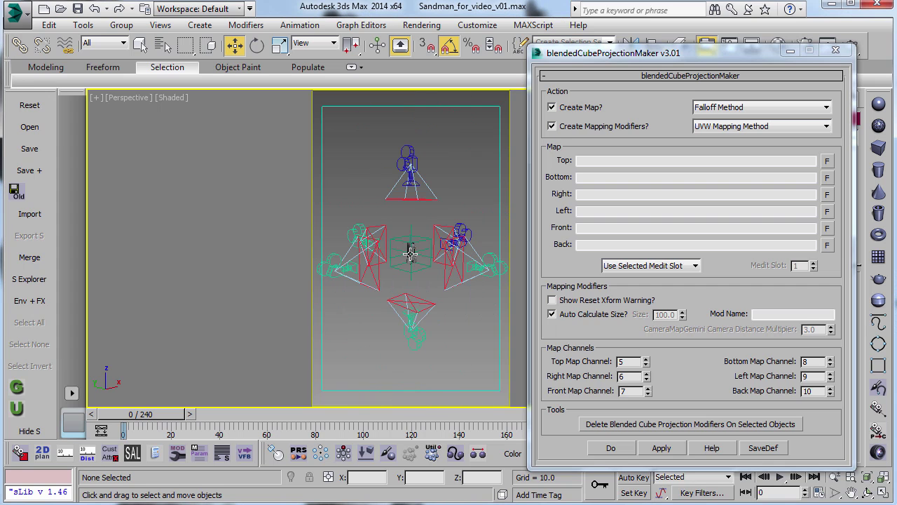
click(720, 129)
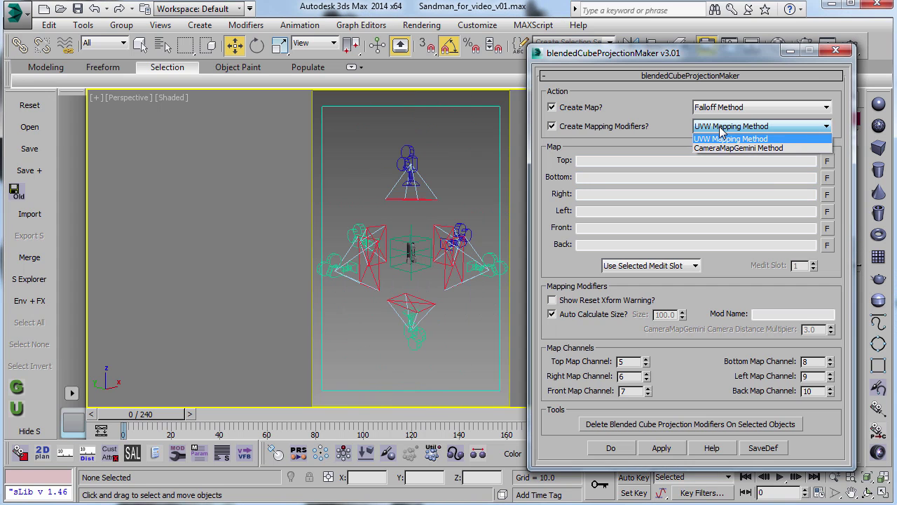
click(720, 128)
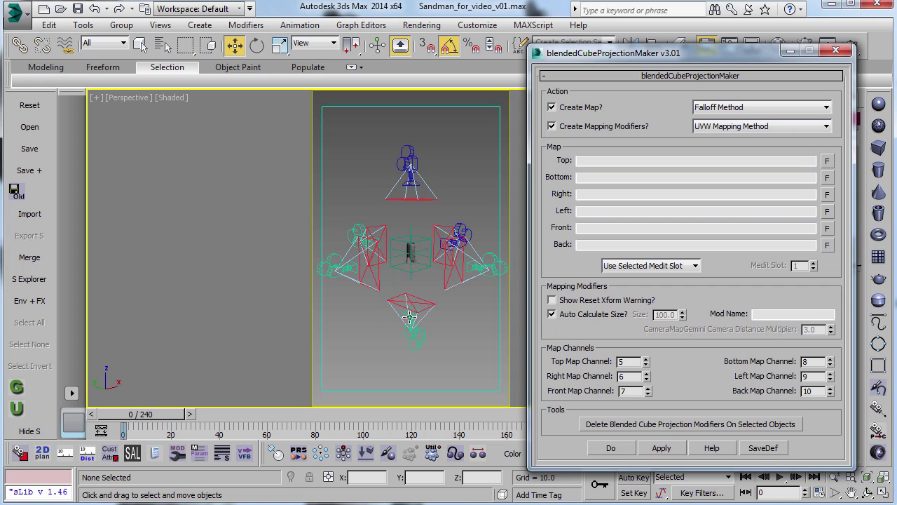
- Inspect the new cameras, select the capsule with its children, and collapse the projection tool
alt+middle_drag(409, 317, 431, 304)
key(shift+z)
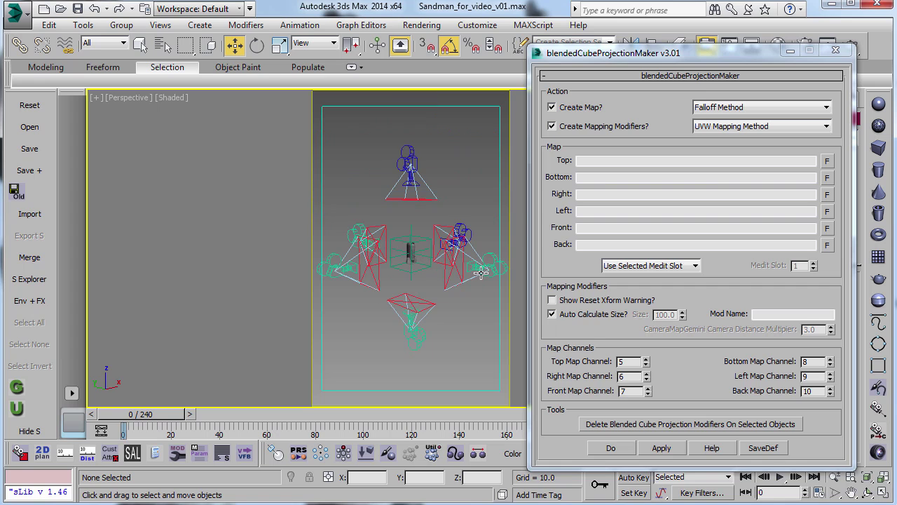
click(418, 258)
key(z)
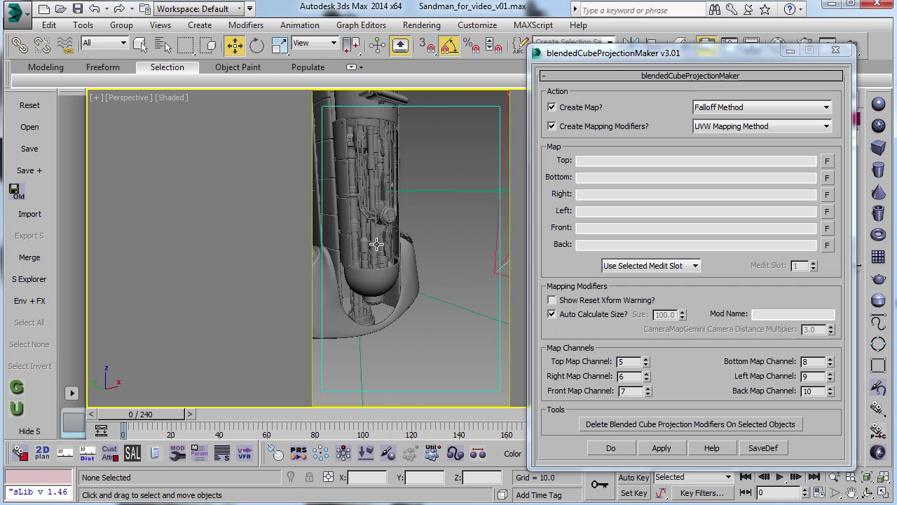
double_click(349, 231)
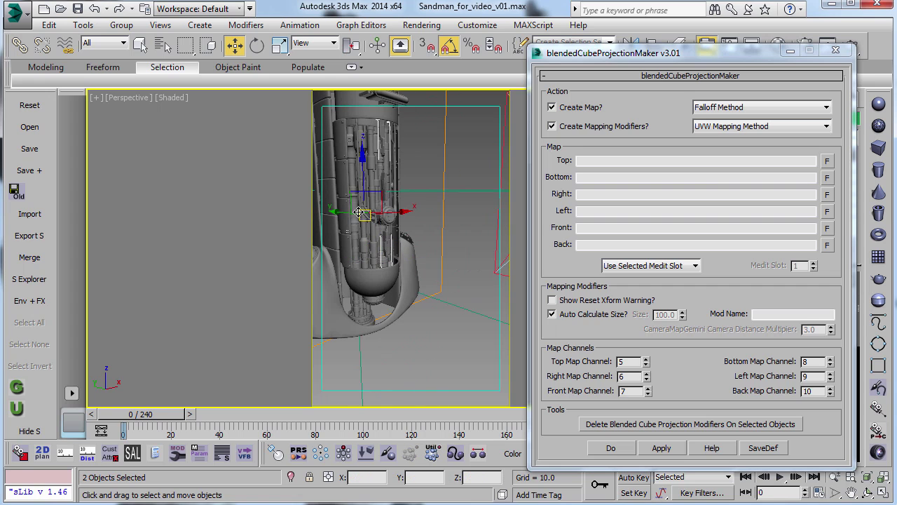
click(790, 51)
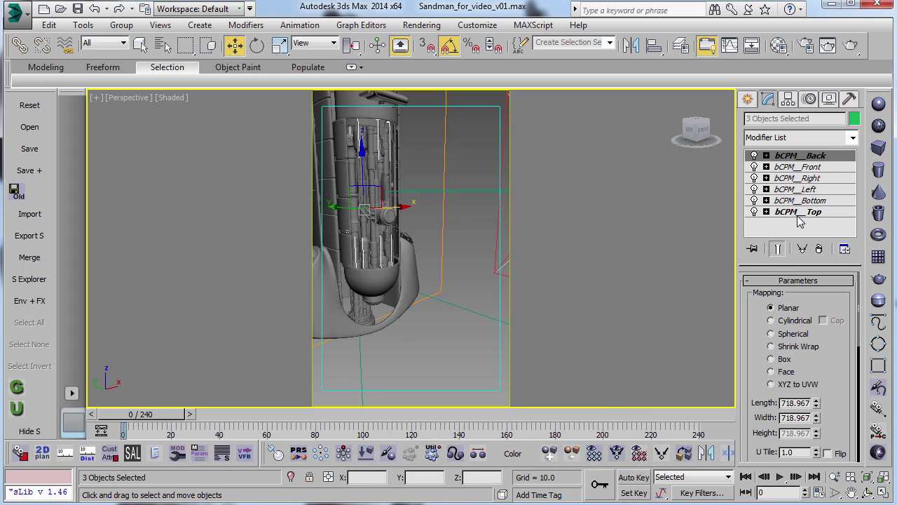
scroll(392, 250, down, 5)
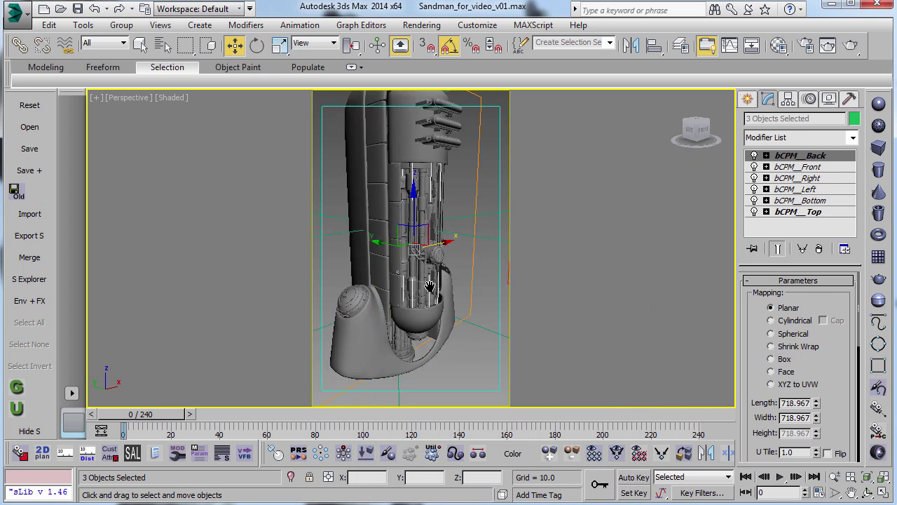
middle_drag(410, 280, 429, 290)
scroll(429, 290, down, 3)
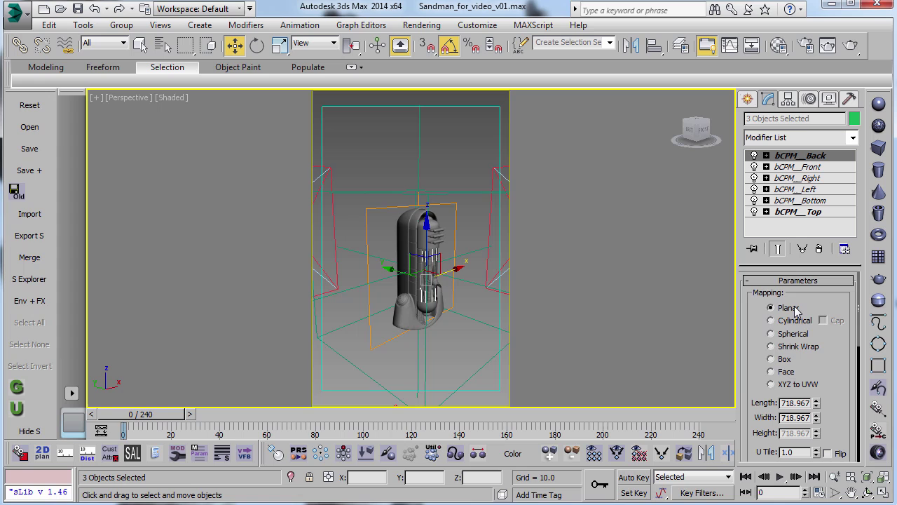
scroll(452, 293, down, 6)
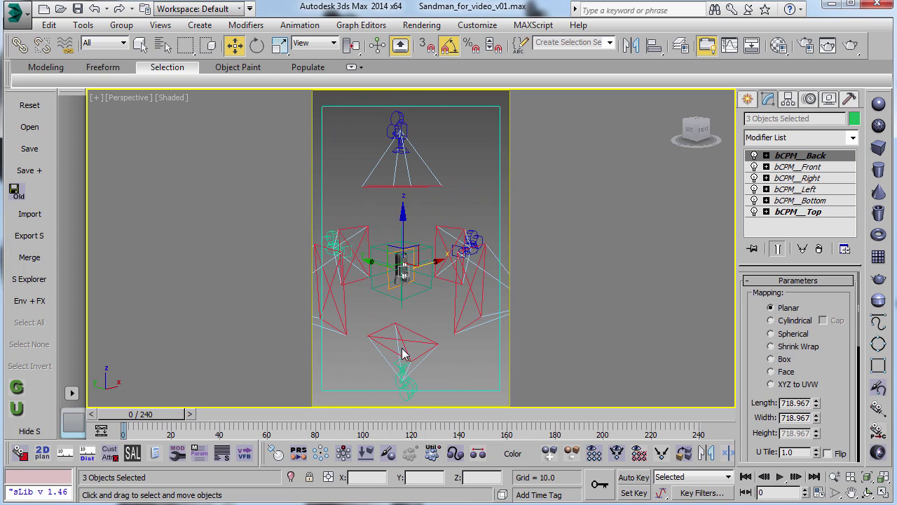
click(405, 382)
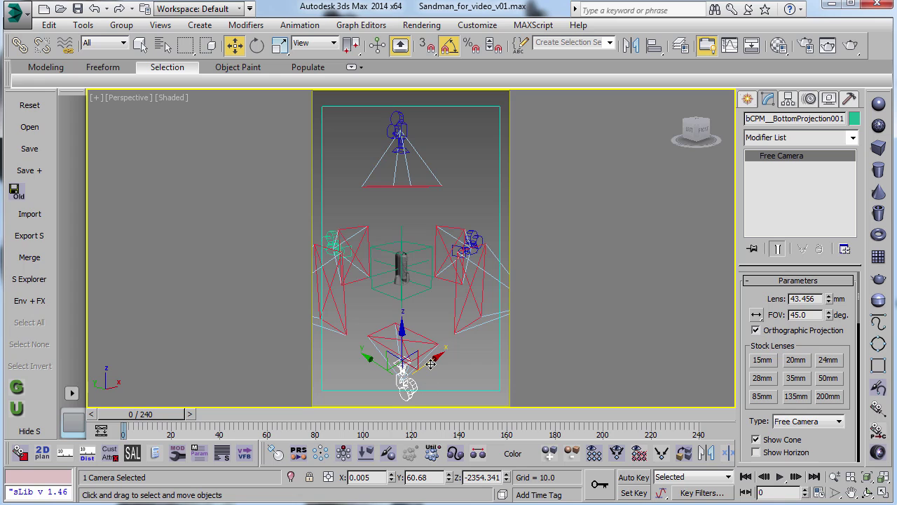
drag(428, 363, 448, 352)
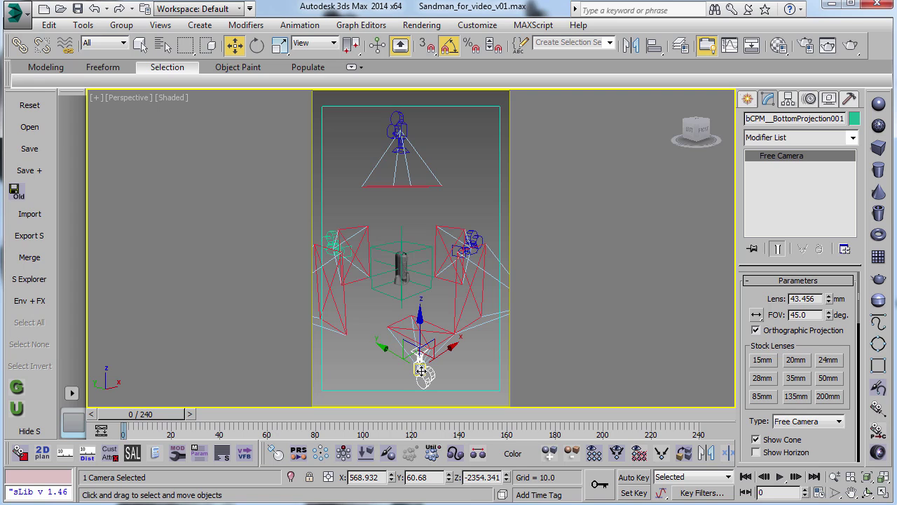
click(457, 370)
alt+middle_drag(457, 370, 454, 319)
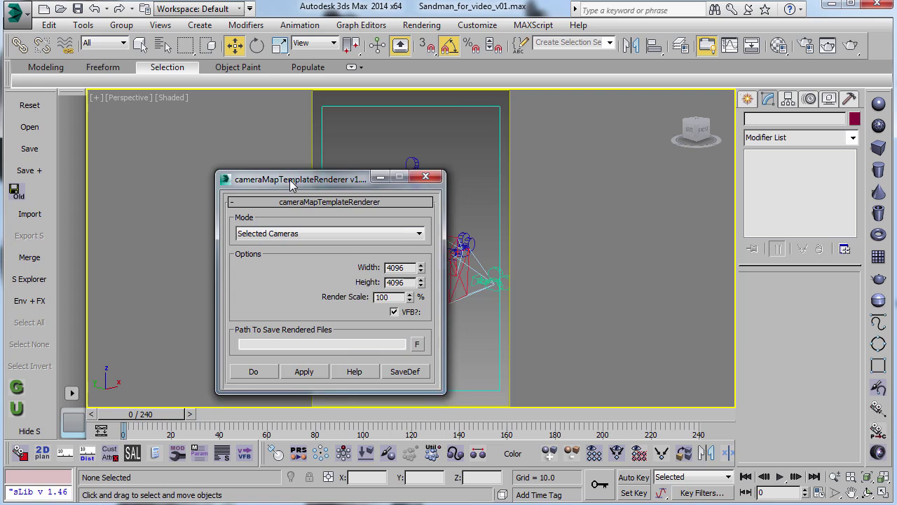
- Move the cameraMapTemplateRenderer window aside and keep Mode on Selected Cameras at 4096 × 4096
drag(292, 182, 154, 116)
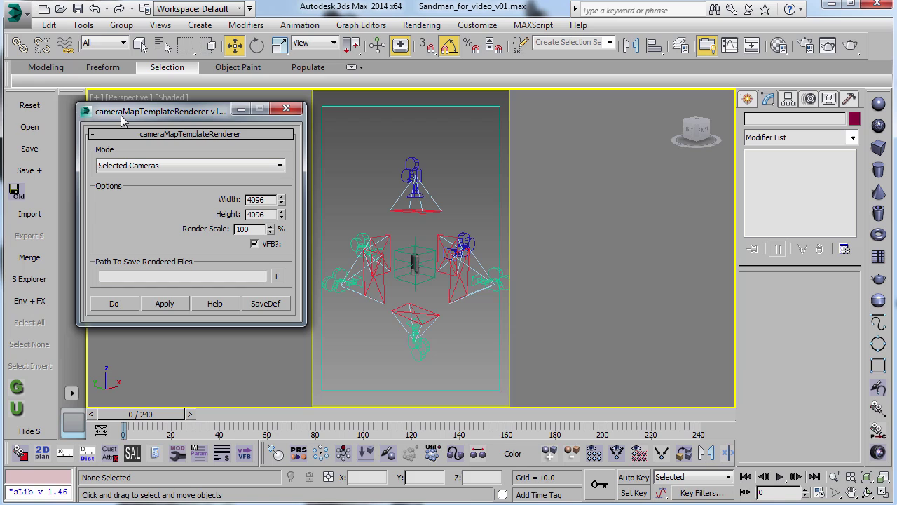
click(147, 168)
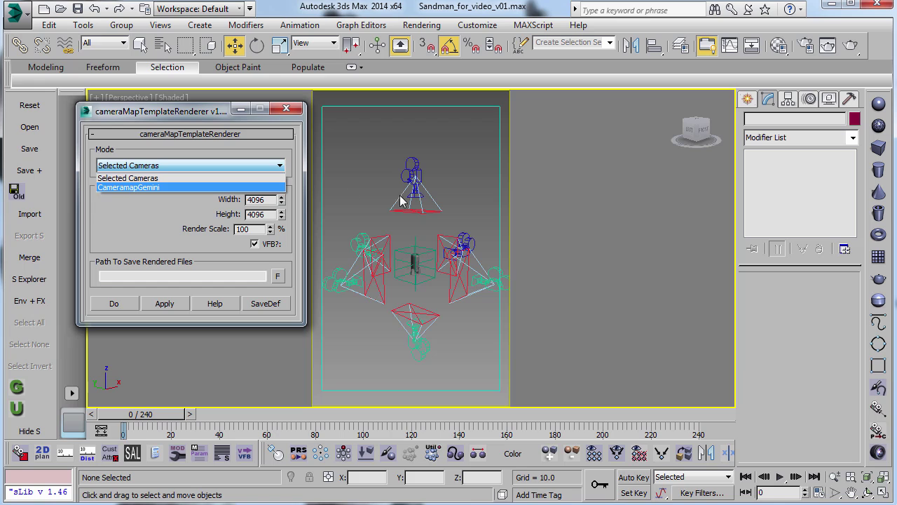
click(149, 178)
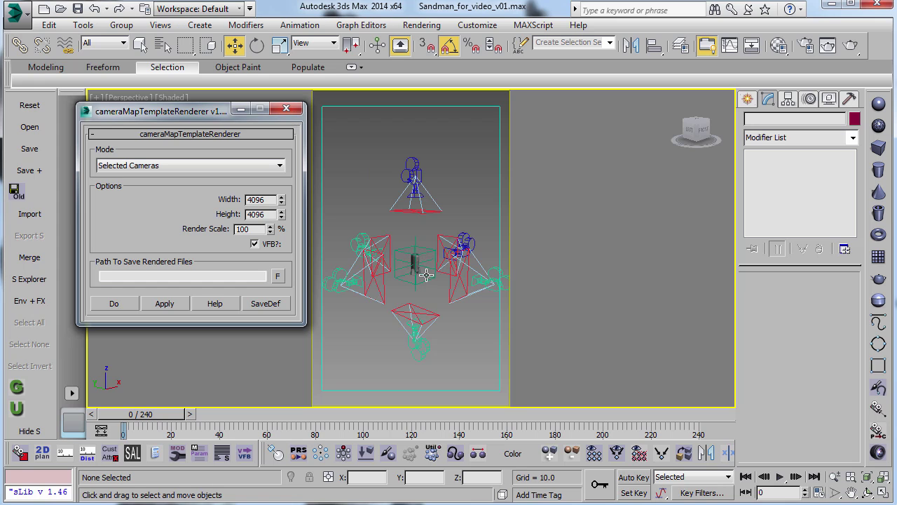
- Select Capsule01, clear the selection, and close the camera map template renderer
scroll(415, 261, up, 6)
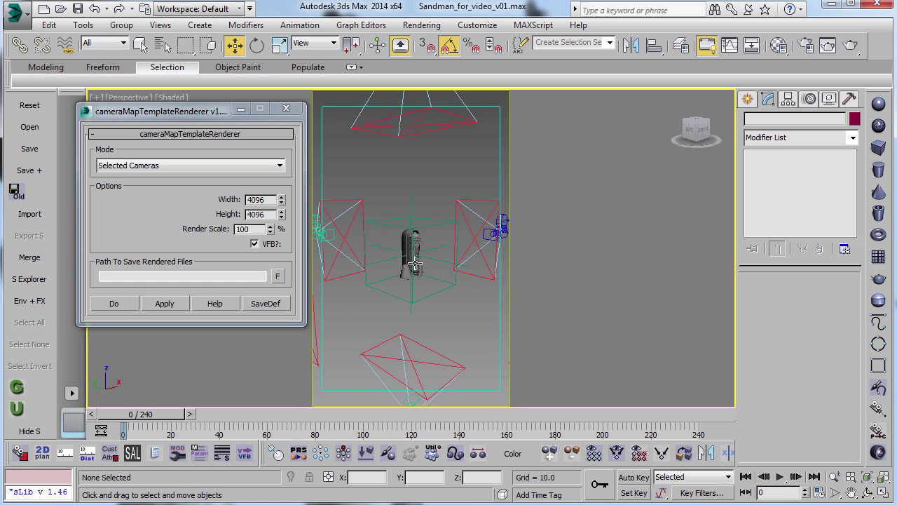
click(419, 223)
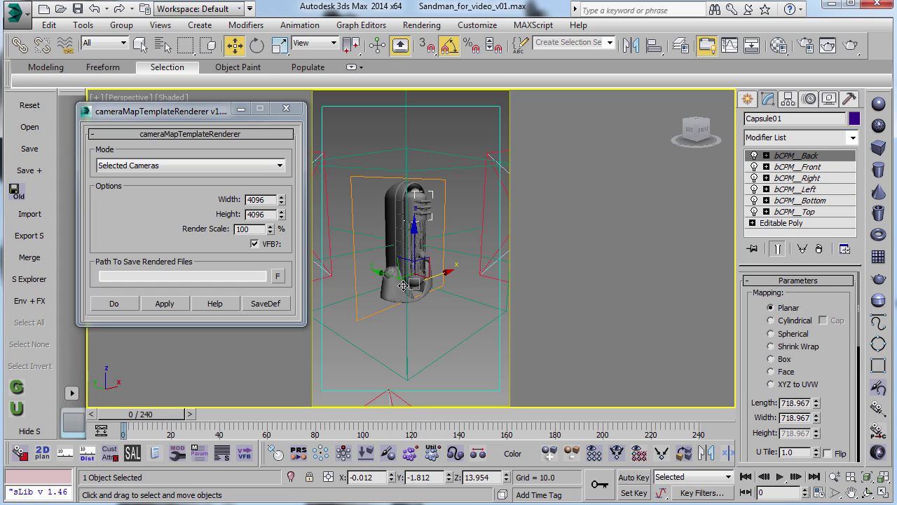
scroll(419, 263, down, 5)
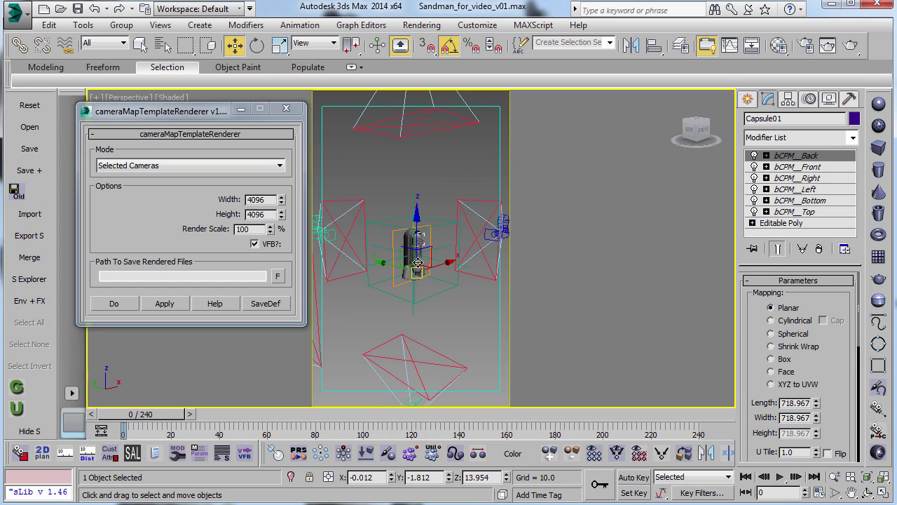
click(436, 182)
scroll(436, 212, up, 2)
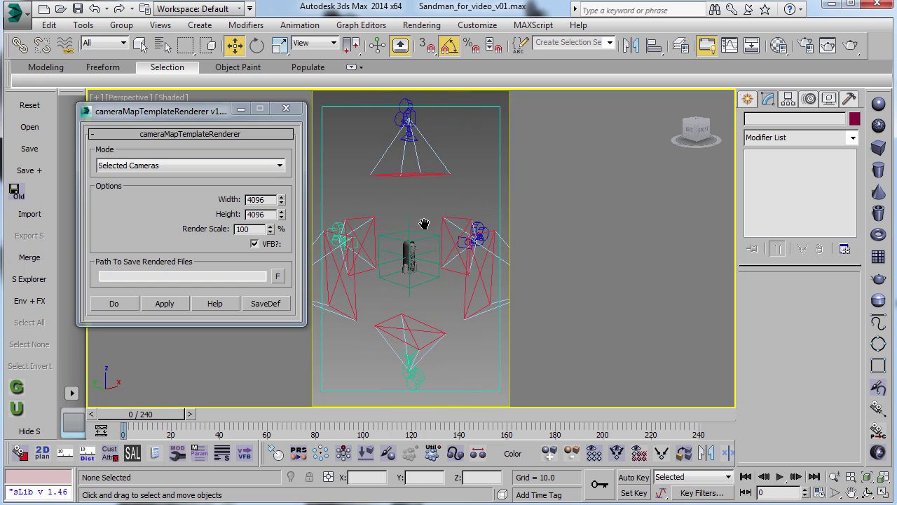
click(286, 109)
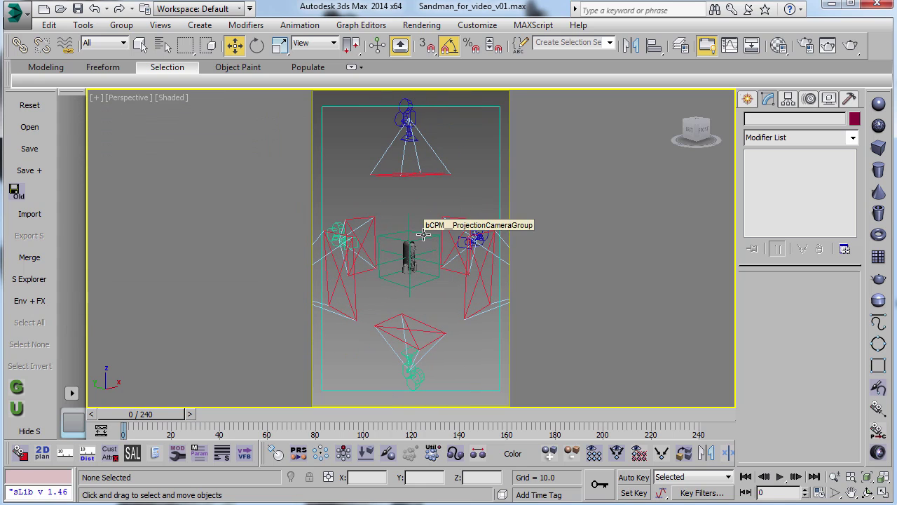
- Select the bottom camera, then Tube03 to check its six bCPM planar modifiers
scroll(421, 242, down, 2)
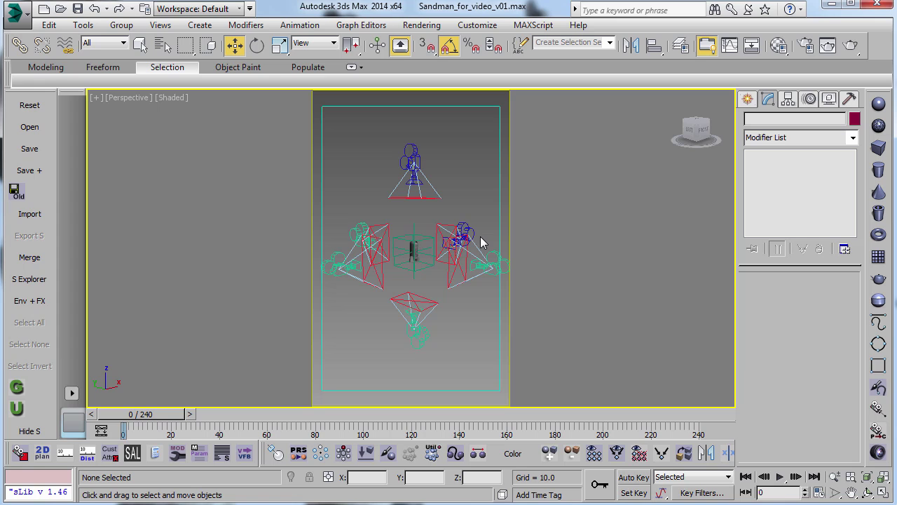
scroll(414, 258, up, 2)
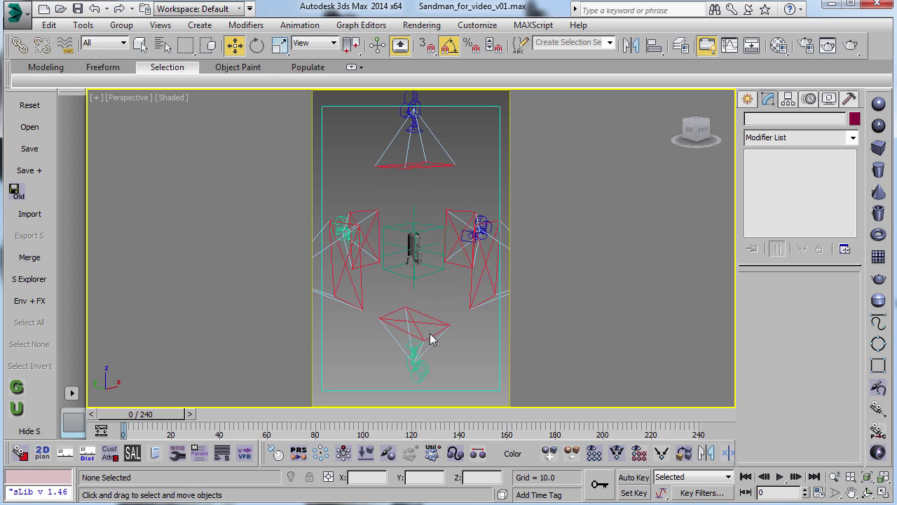
click(421, 363)
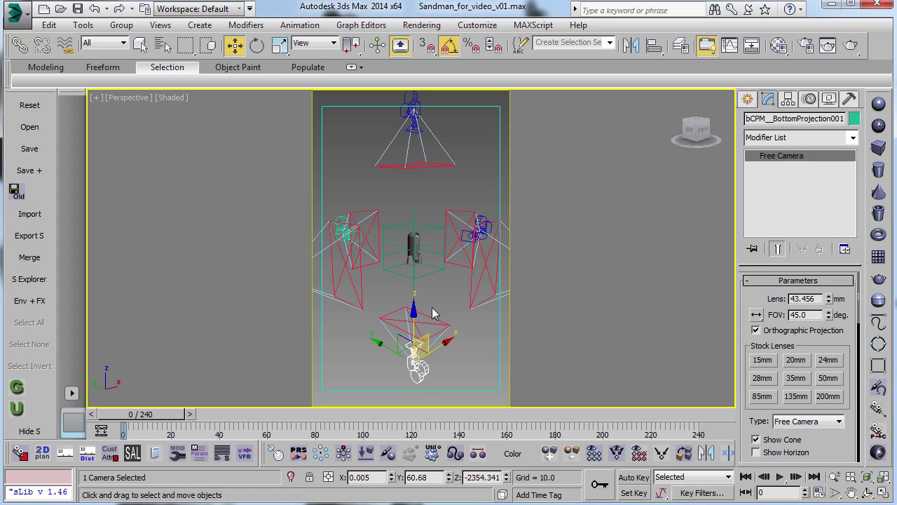
scroll(420, 254, up, 3)
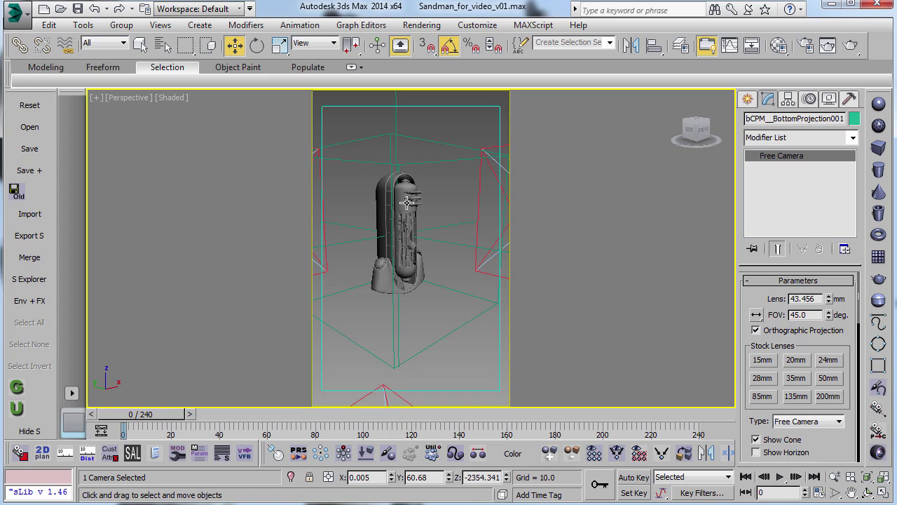
click(420, 252)
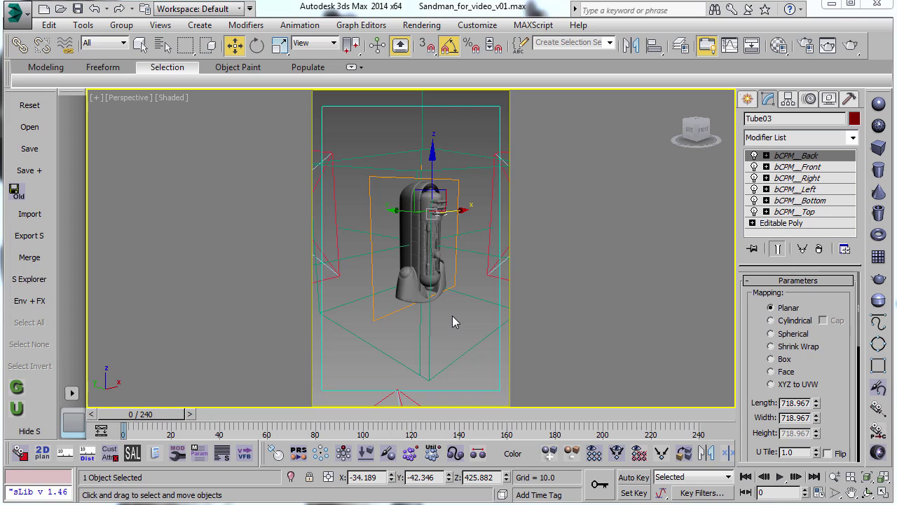
click(452, 321)
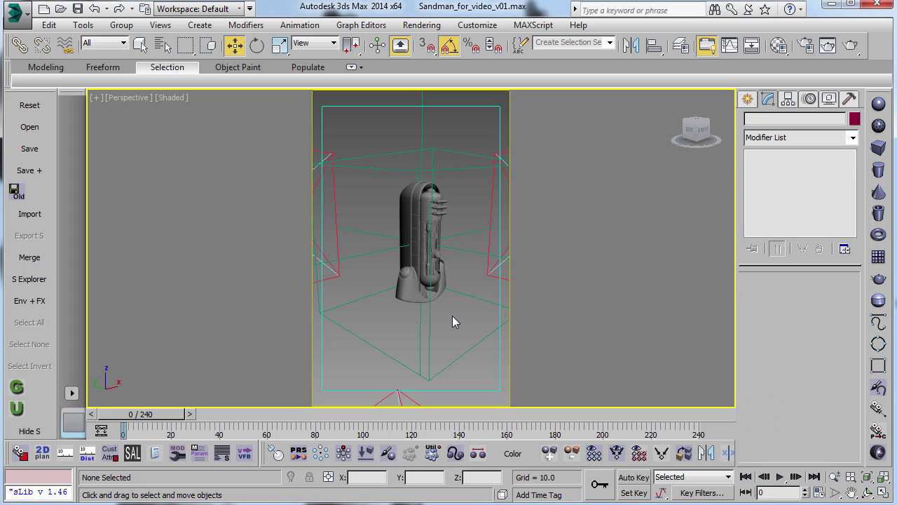